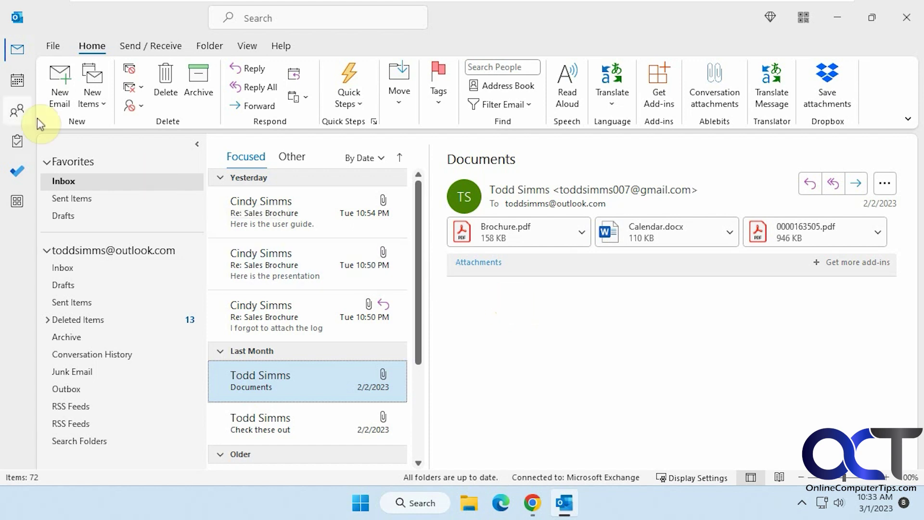
# Create a new untitled email message from the Home tab
pyautogui.click(61, 93)
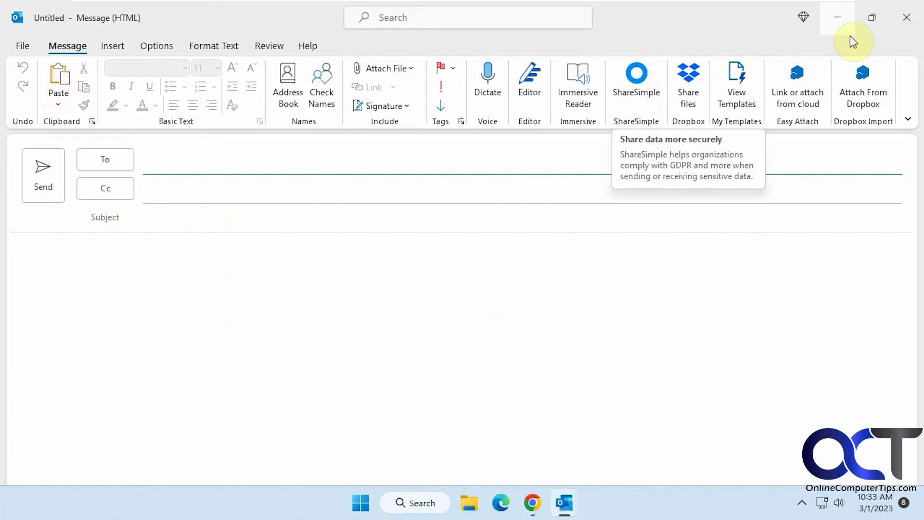
# Search the add-in store for sharesimple and confirm ShareSimple is already added
pyautogui.click(837, 18)
pyautogui.click(658, 93)
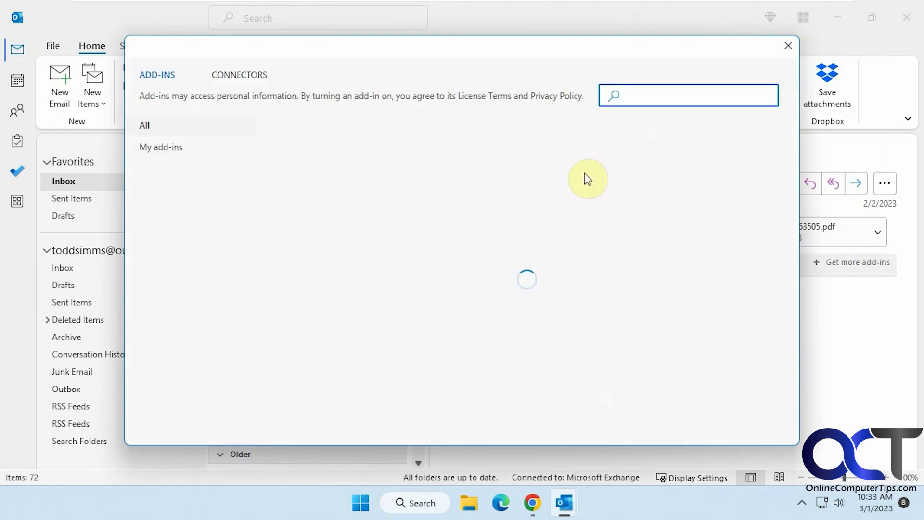
pyautogui.write('s')
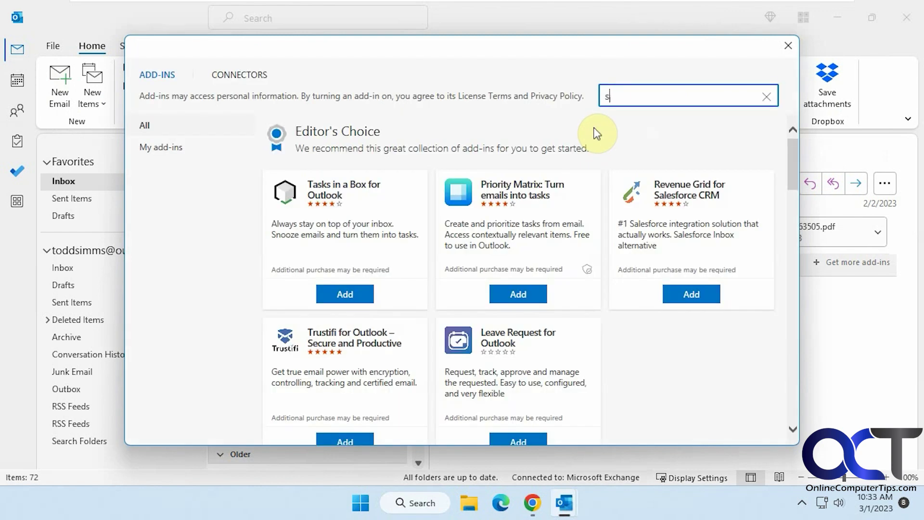
pyautogui.write('haresimple')
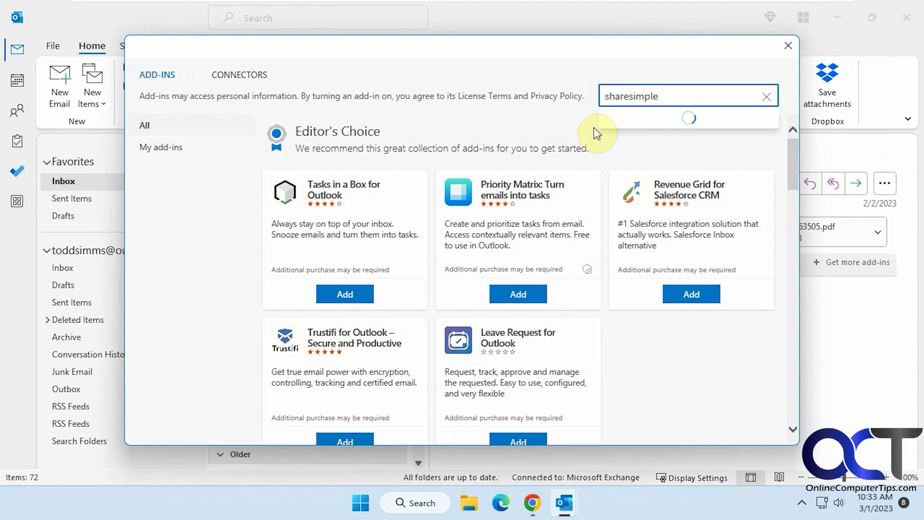
pyautogui.click(651, 129)
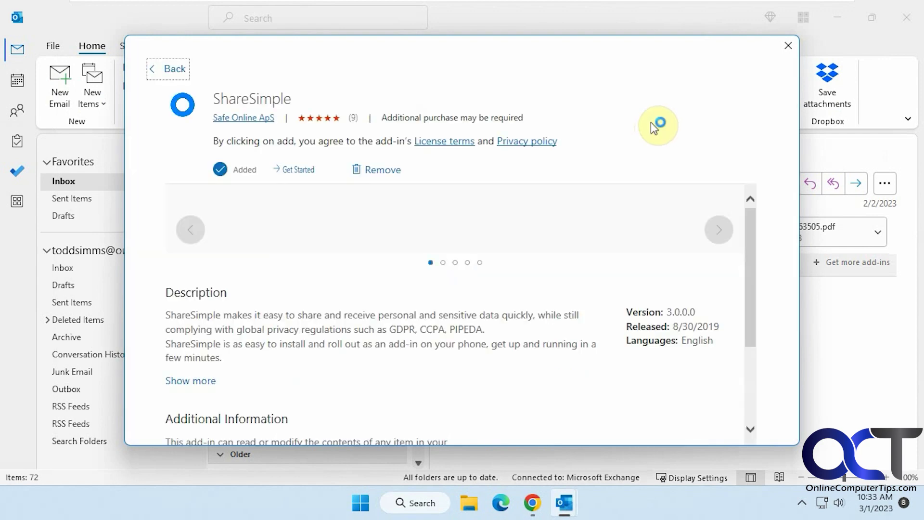
pyautogui.click(173, 68)
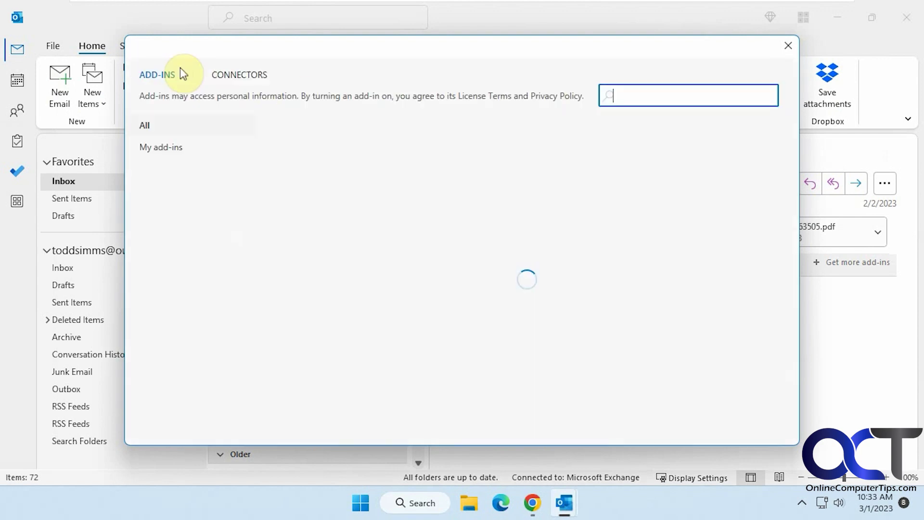
pyautogui.click(784, 43)
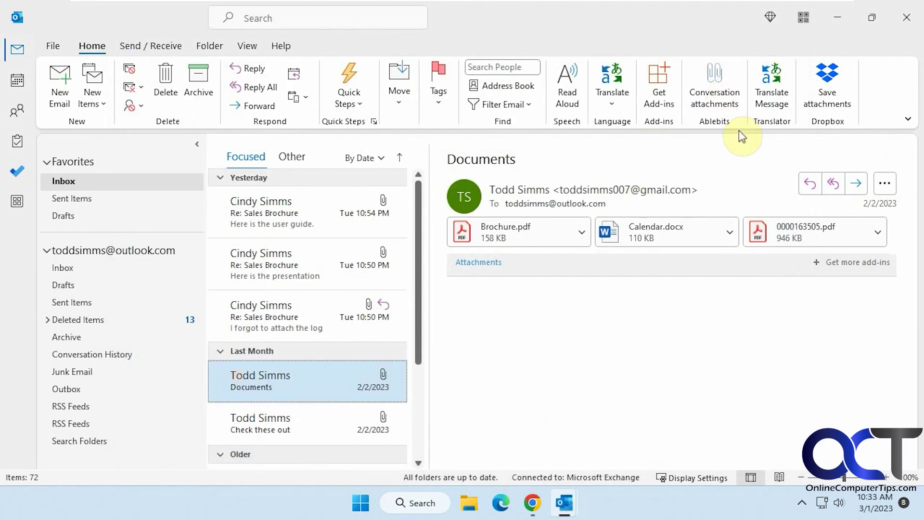
# Restore the draft message and address it to the suggested contact
pyautogui.moveTo(566, 511)
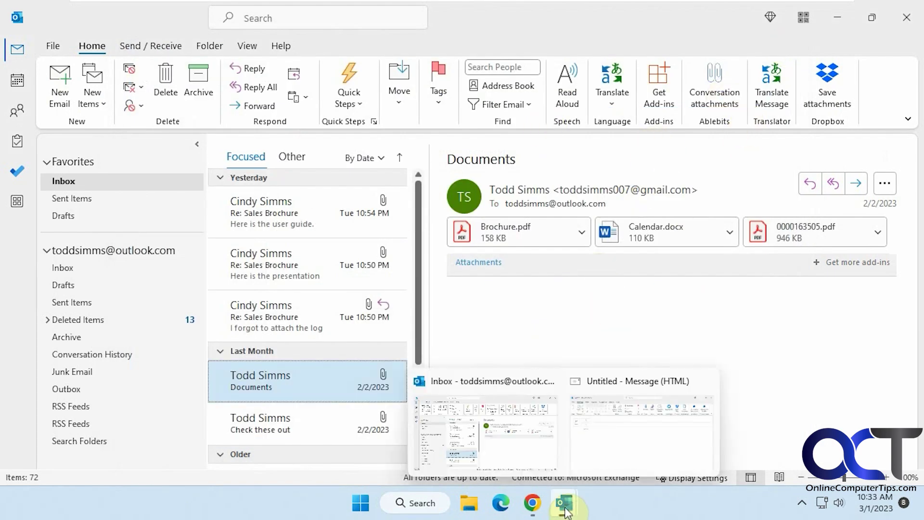
pyautogui.click(611, 455)
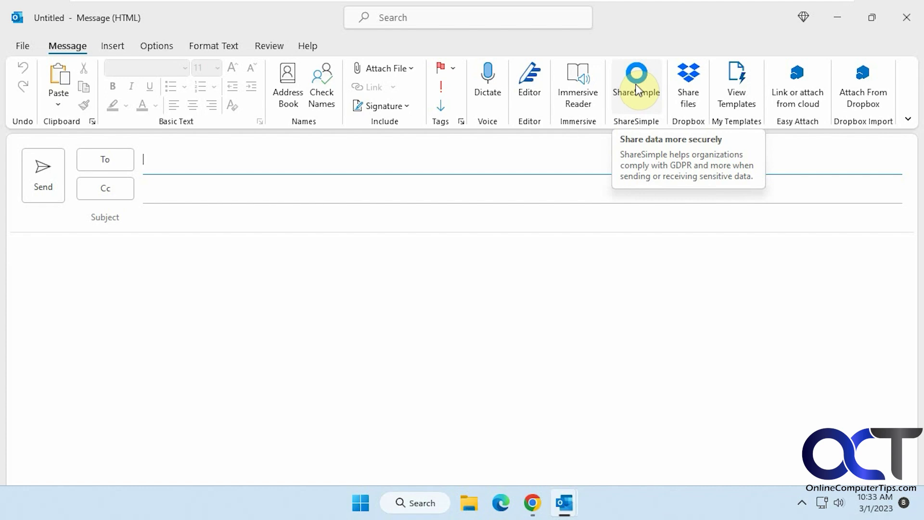
pyautogui.write('cind')
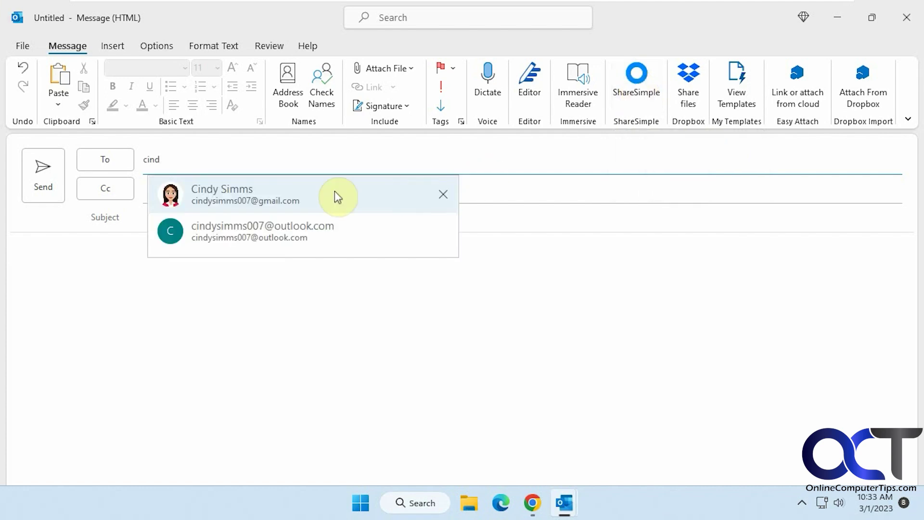
pyautogui.click(337, 197)
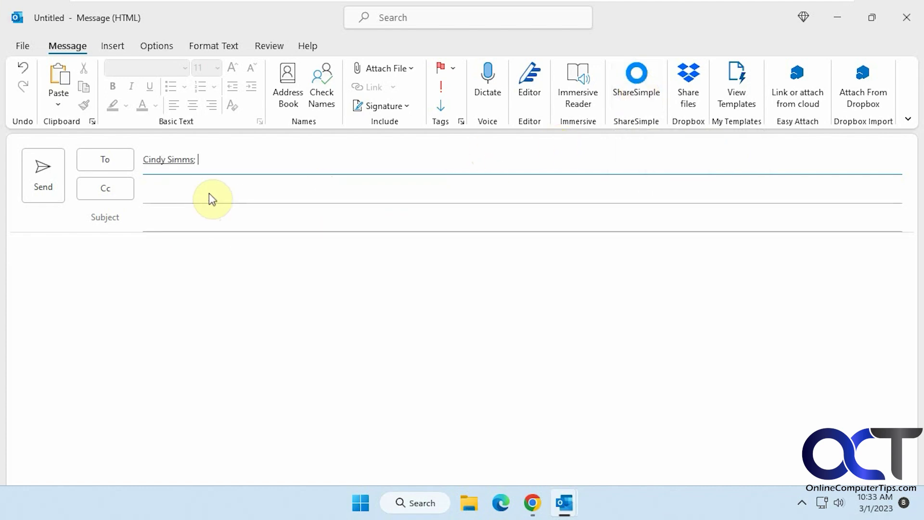
# Enter the subject 'Private file.' and the body 'Do not share!'
pyautogui.click(196, 219)
pyautogui.write('Private')
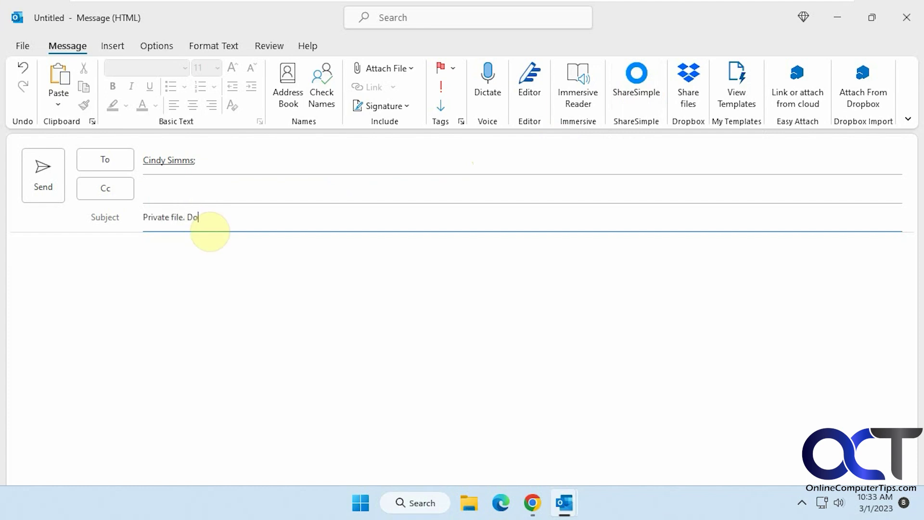
pyautogui.write(' file. Do')
pyautogui.press('BackSpace')
pyautogui.press('BackSpace')
pyautogui.press('BackSpace')
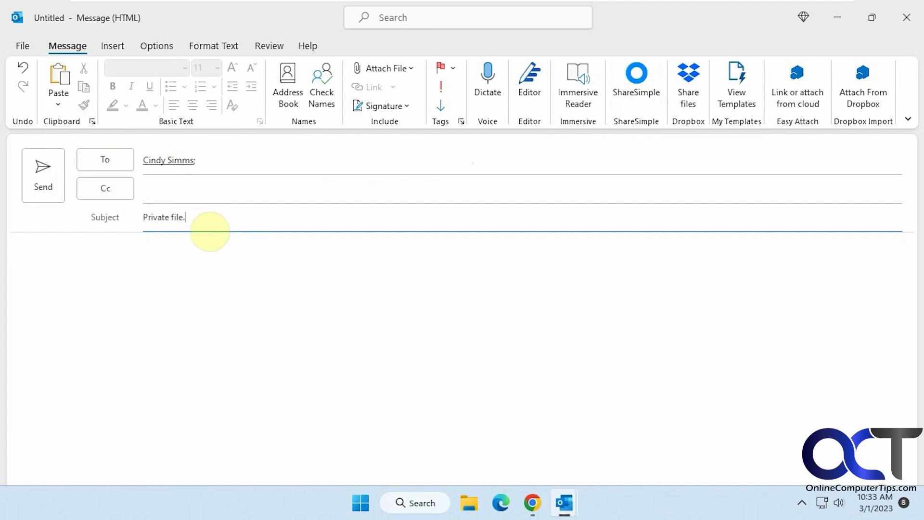
pyautogui.click(127, 257)
pyautogui.write('Do not')
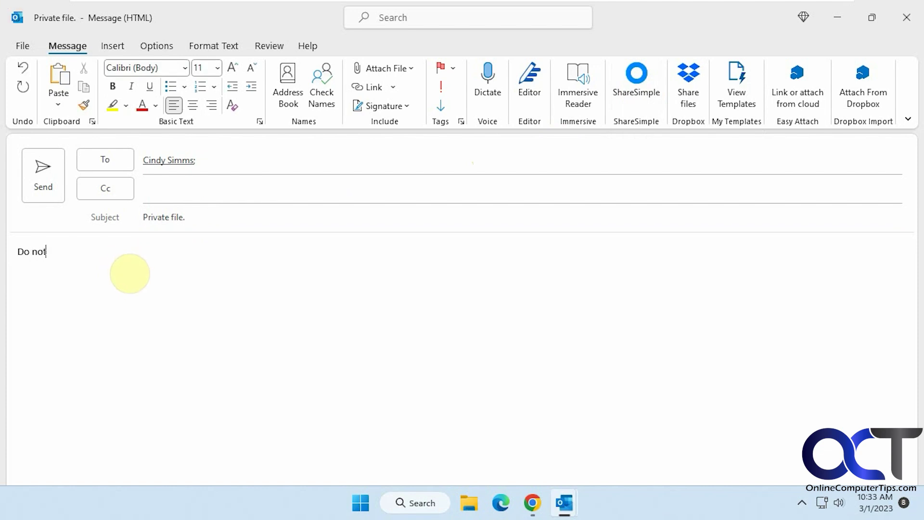
pyautogui.write(' share!')
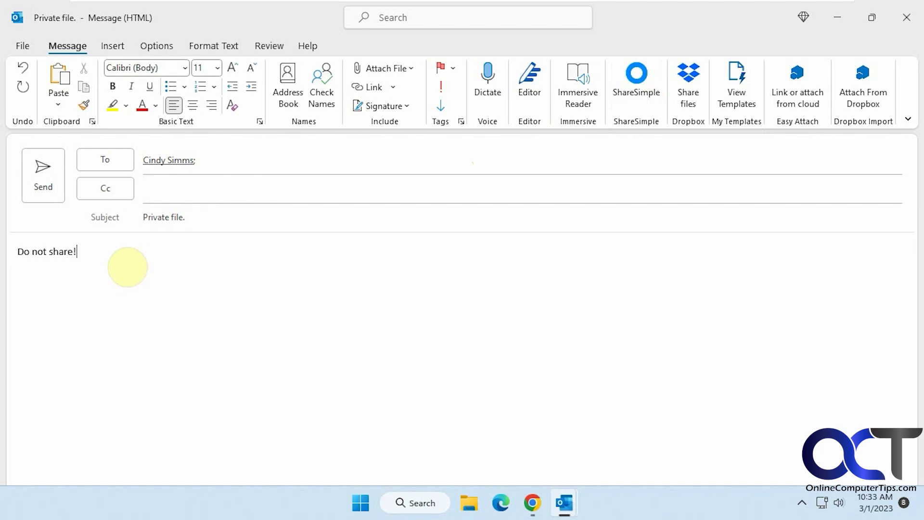
# Open the ShareSimple pane and choose to share data securely
pyautogui.click(639, 77)
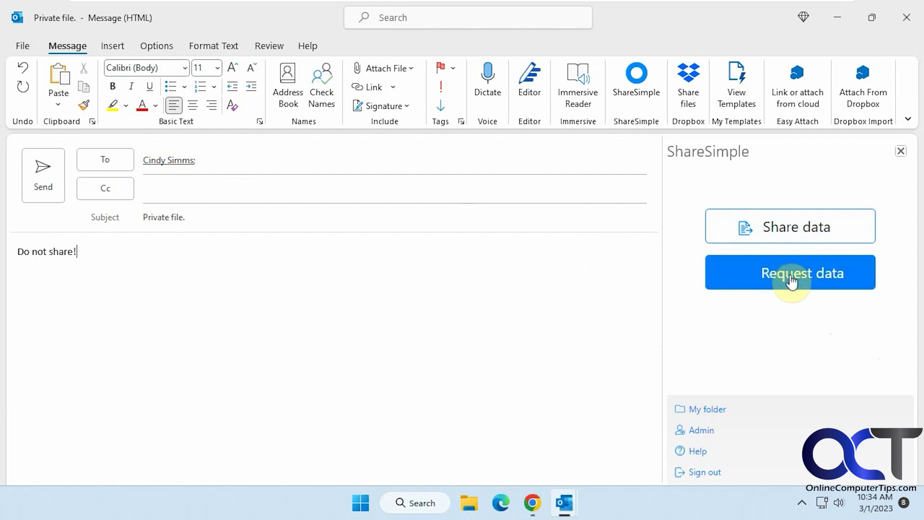
pyautogui.click(788, 229)
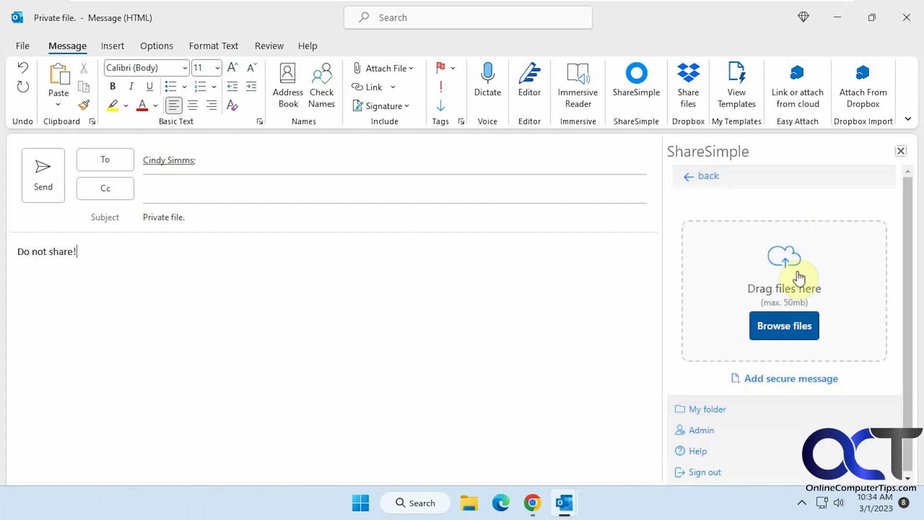
# Upload Private Document.docx to the ShareSimple share
pyautogui.click(785, 320)
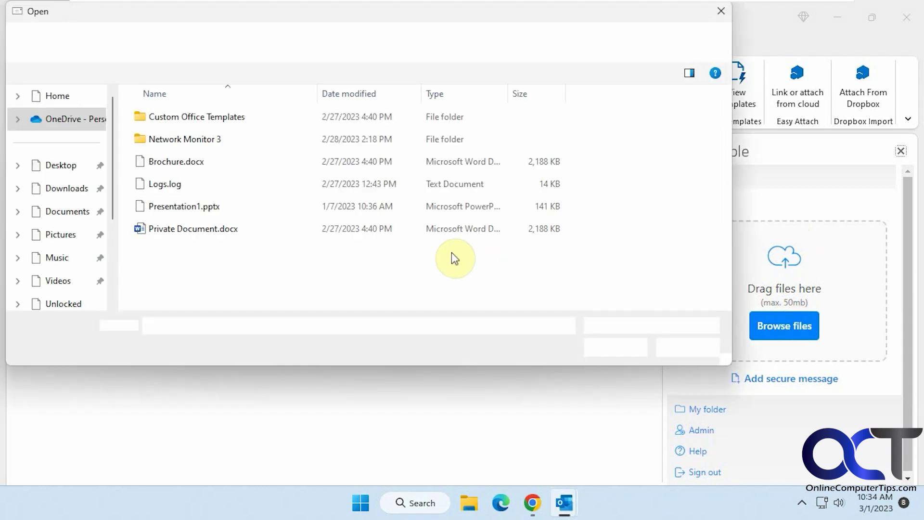
pyautogui.doubleClick(189, 229)
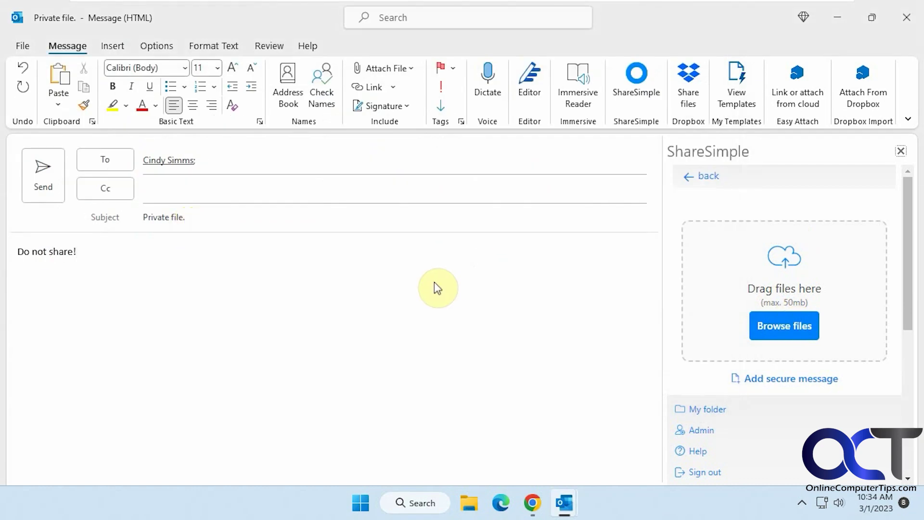
pyautogui.moveTo(905, 294); pyautogui.dragTo(905, 341)
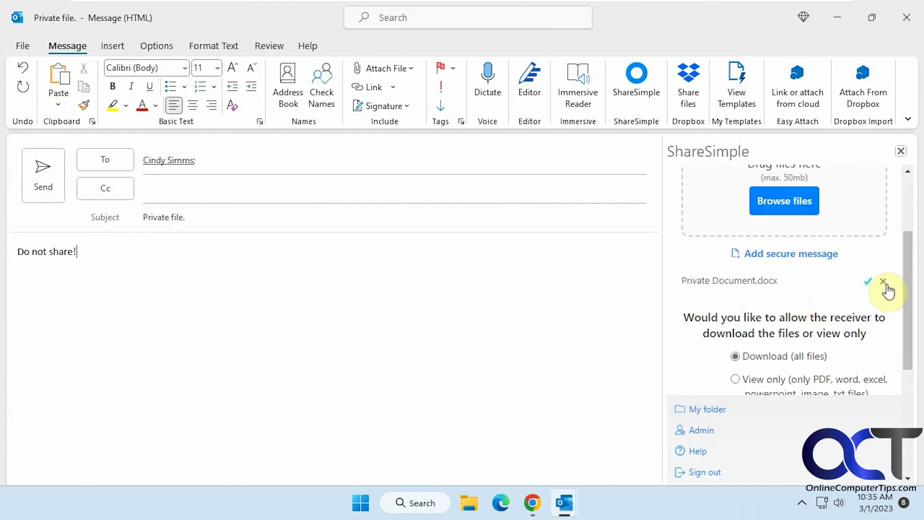
# Add a secure message titled 'Make sure only you read this!' with text 'Or else'
pyautogui.click(808, 262)
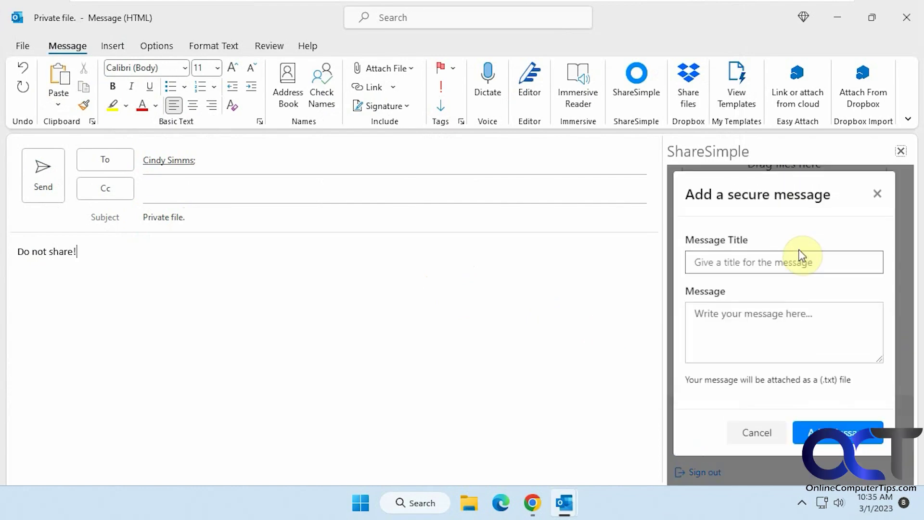
pyautogui.click(792, 266)
pyautogui.write('M')
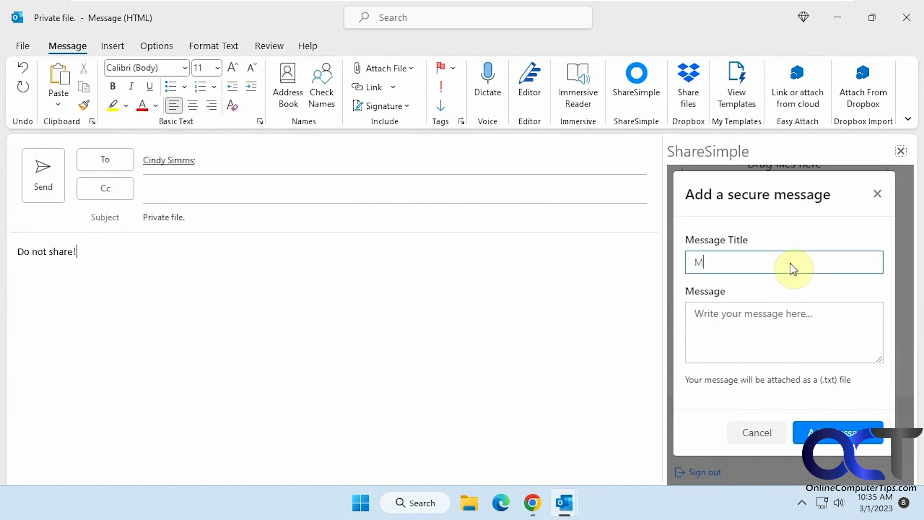
pyautogui.write('ake s')
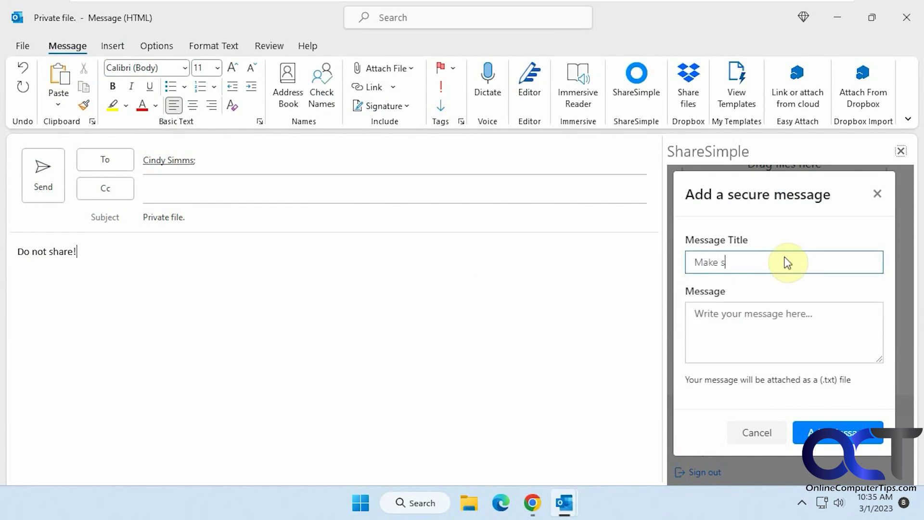
pyautogui.write('ure only you read this!')
pyautogui.click(824, 442)
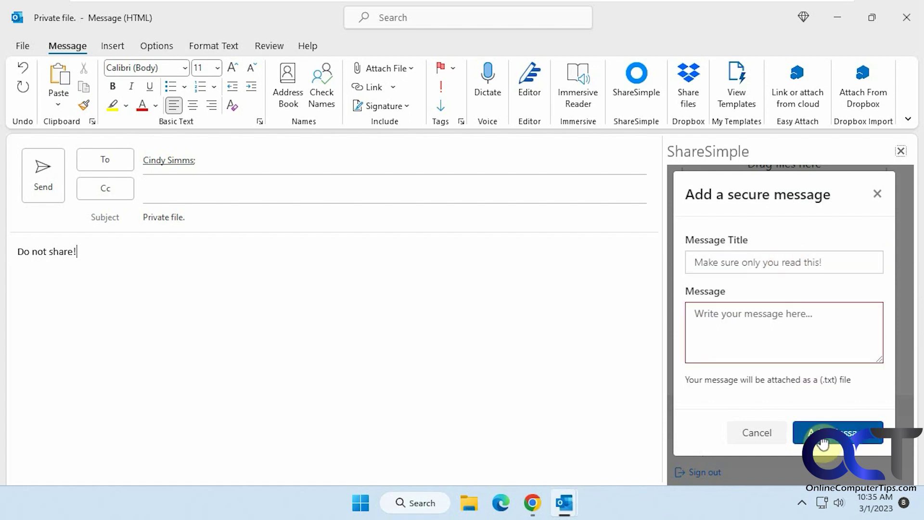
pyautogui.click(766, 318)
pyautogui.write('Or else!')
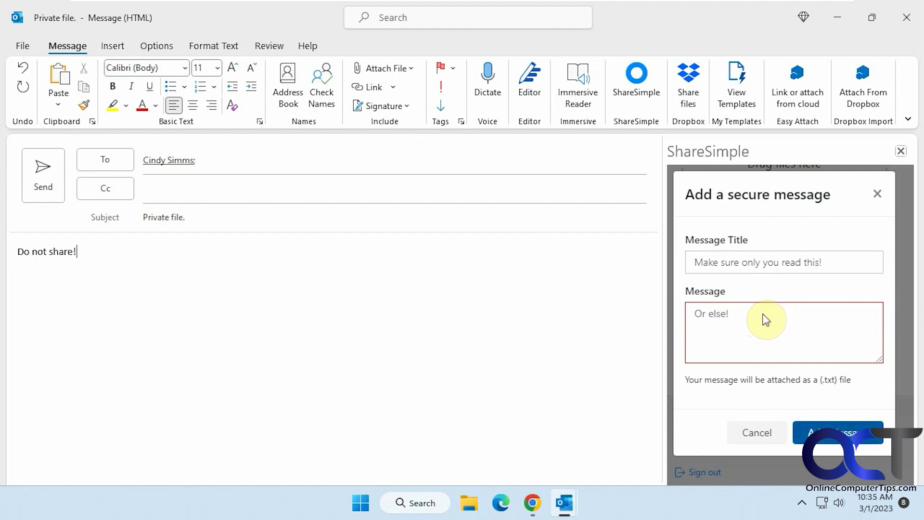
pyautogui.click(836, 440)
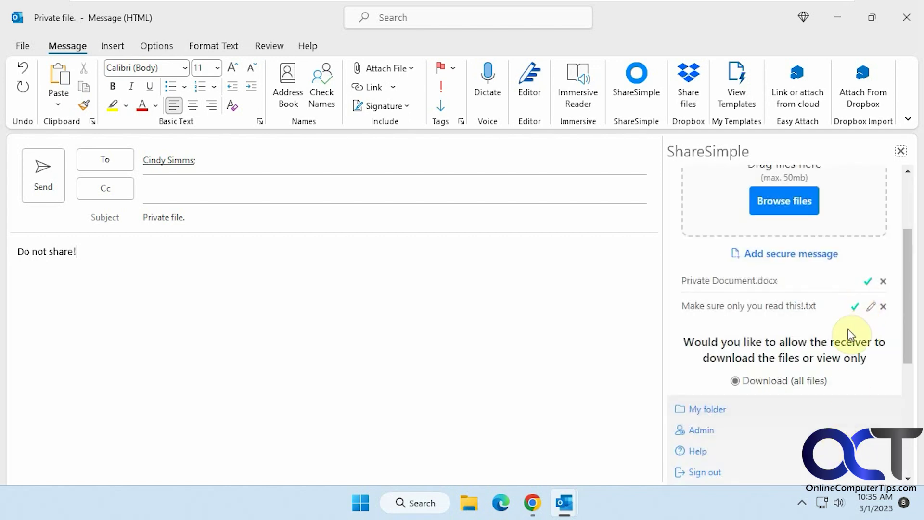
# Insert the ShareSimple download link, send the 'Private file.' email, and switch to Gmail
pyautogui.moveTo(910, 317); pyautogui.dragTo(907, 362)
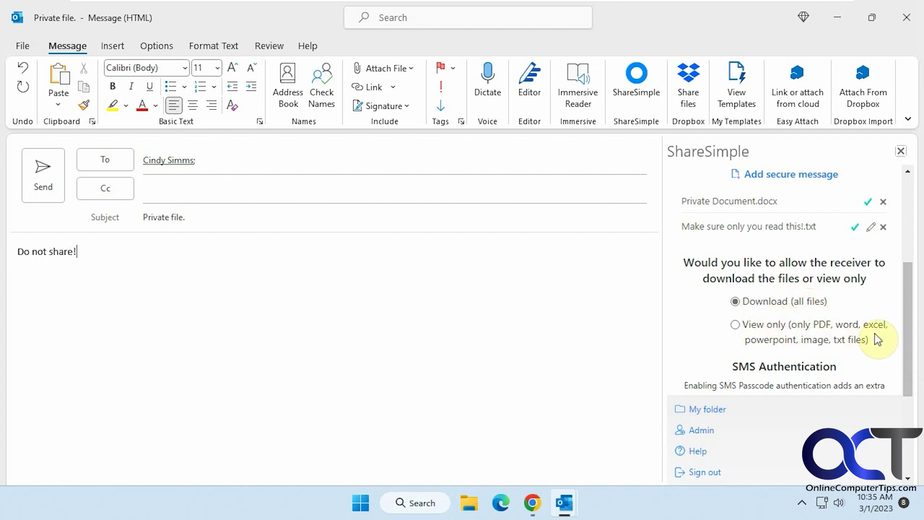
pyautogui.moveTo(910, 319); pyautogui.dragTo(910, 344)
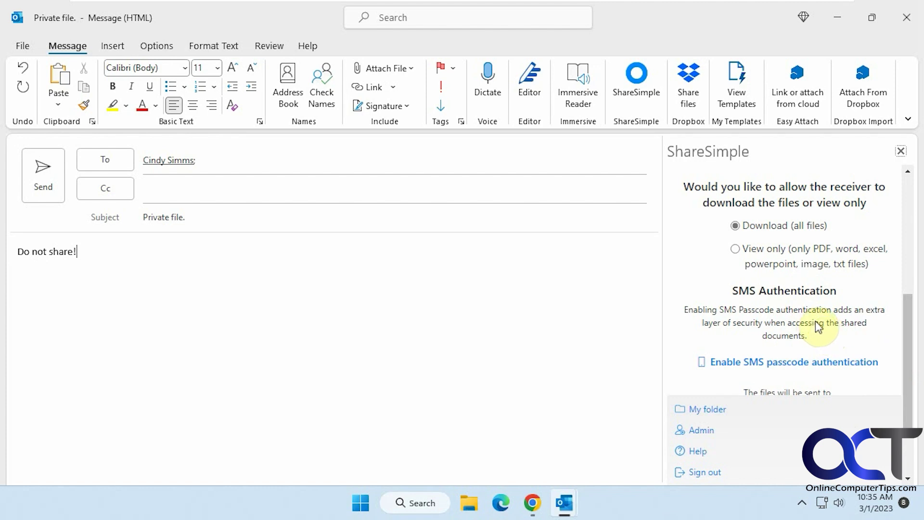
pyautogui.moveTo(908, 330); pyautogui.dragTo(909, 370)
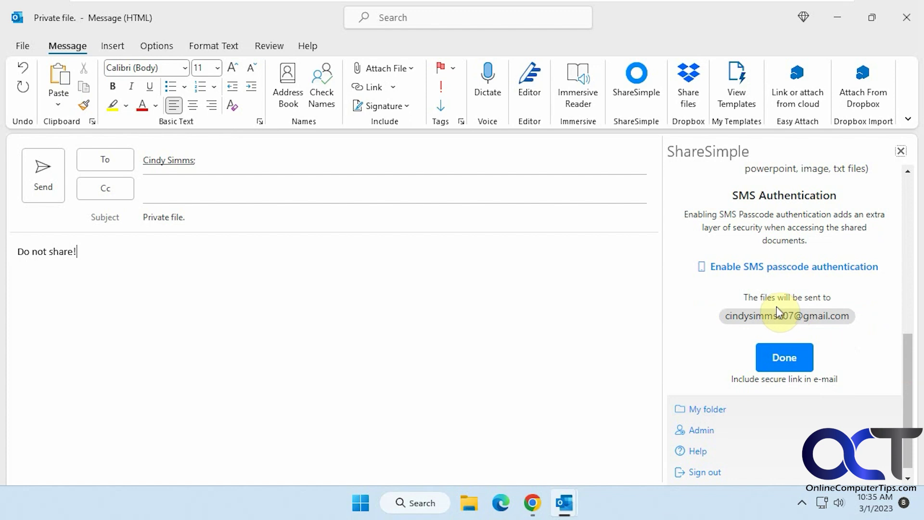
pyautogui.scroll(-1, 831, 357)
pyautogui.click(785, 346)
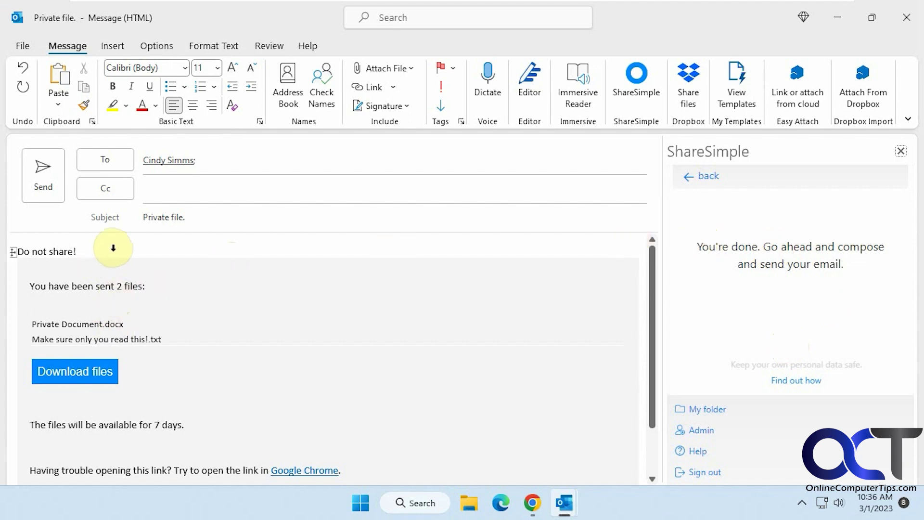
pyautogui.click(42, 180)
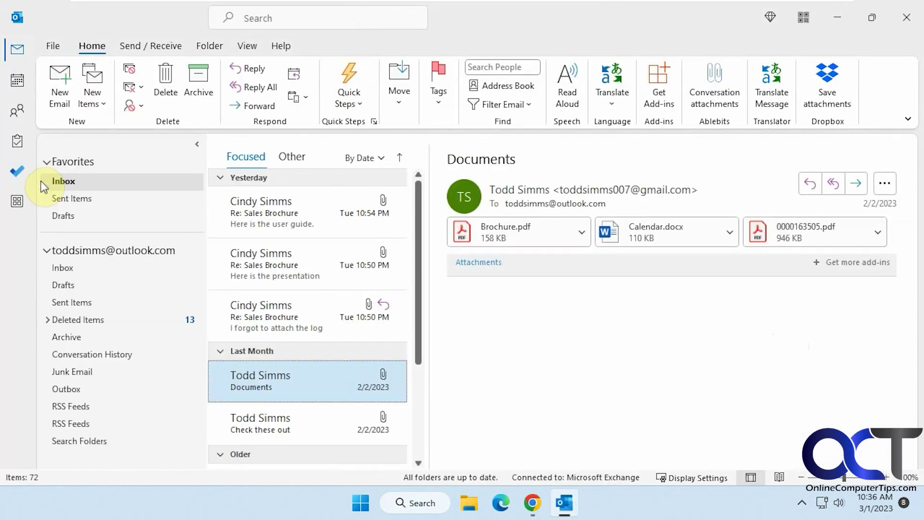
pyautogui.click(532, 503)
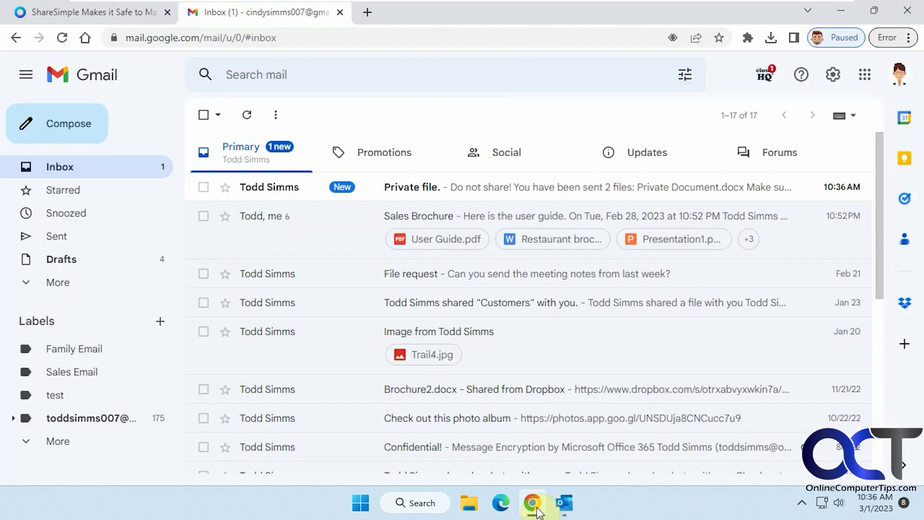
# Open the 'Private file.' email in Gmail and follow its download link
pyautogui.click(481, 193)
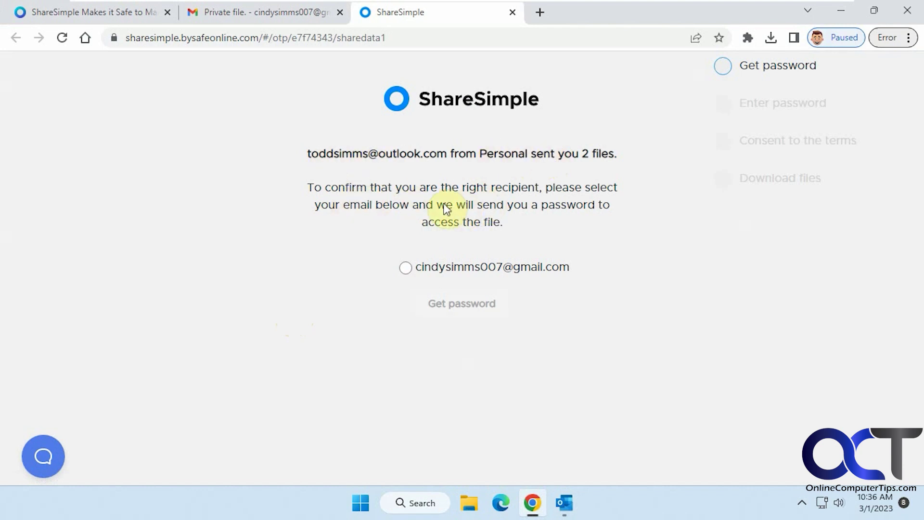
# Request a one-time password for the recipient address and open its Gmail email
pyautogui.click(405, 268)
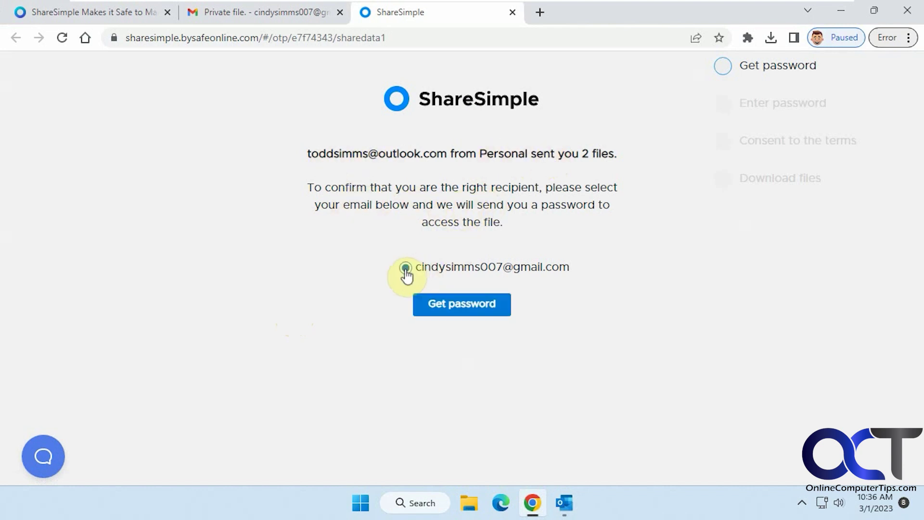
pyautogui.click(457, 305)
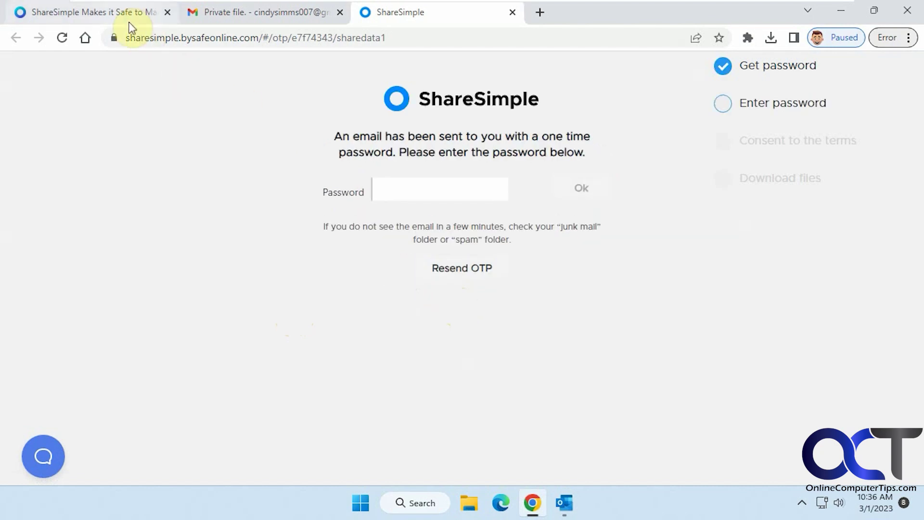
pyautogui.click(233, 18)
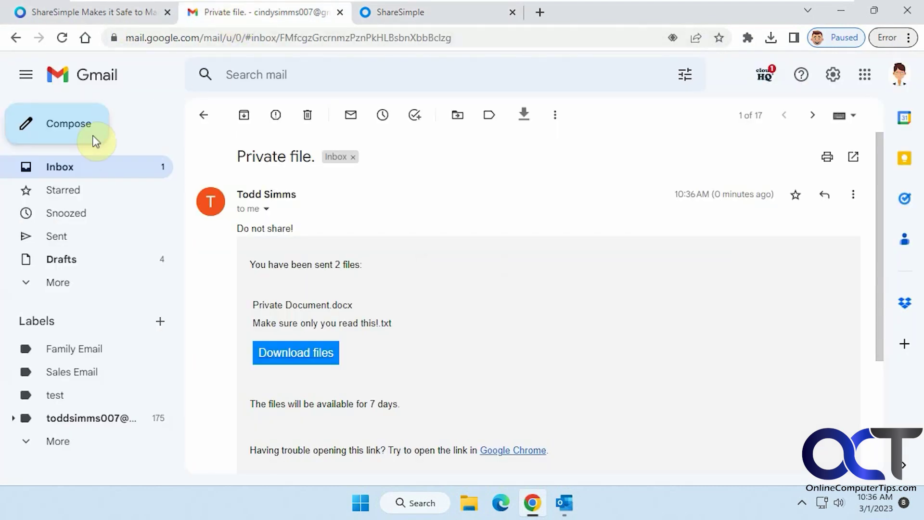
pyautogui.click(71, 168)
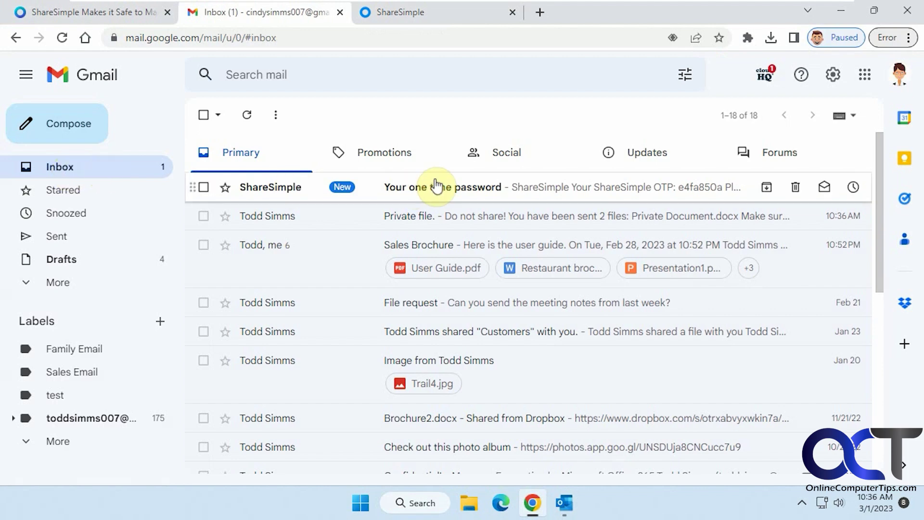
pyautogui.click(435, 187)
# Paste the one-time password into ShareSimple and accept the data controller terms
pyautogui.doubleClick(486, 347)
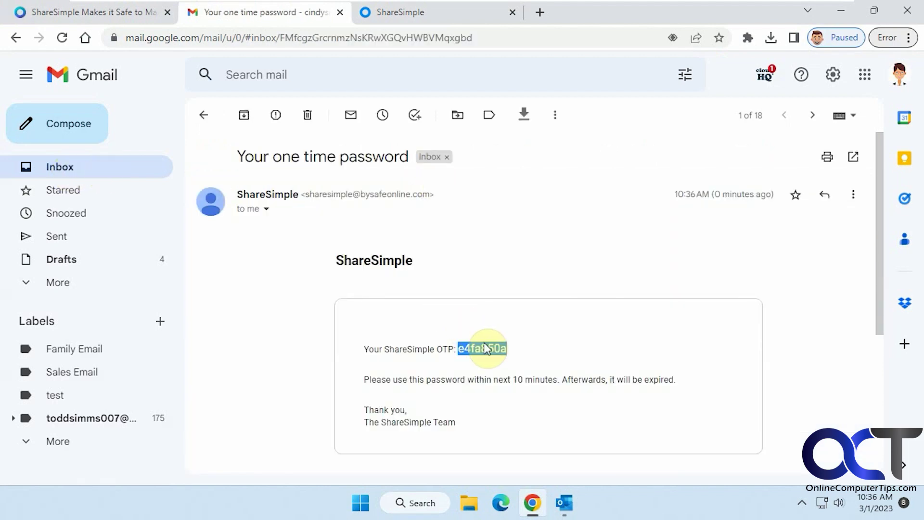
pyautogui.click(394, 13)
pyautogui.hotkey('ctrl', 'v')
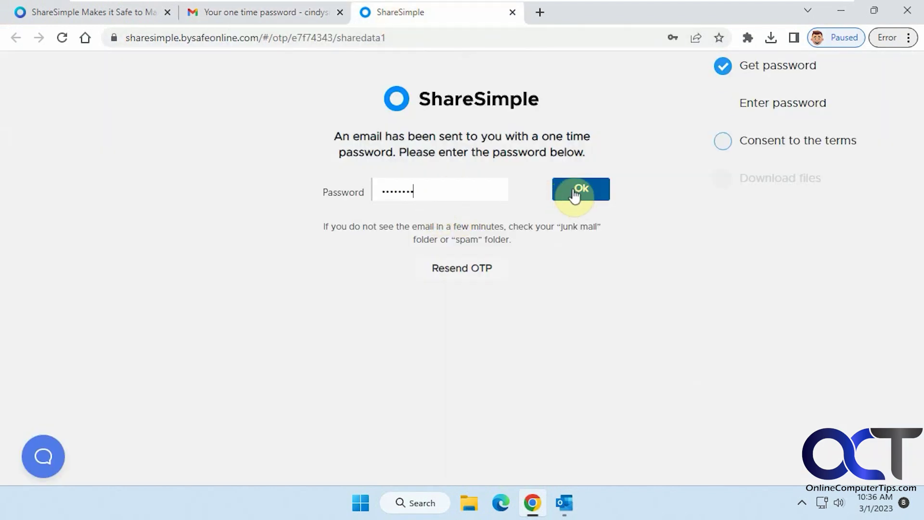
pyautogui.click(574, 194)
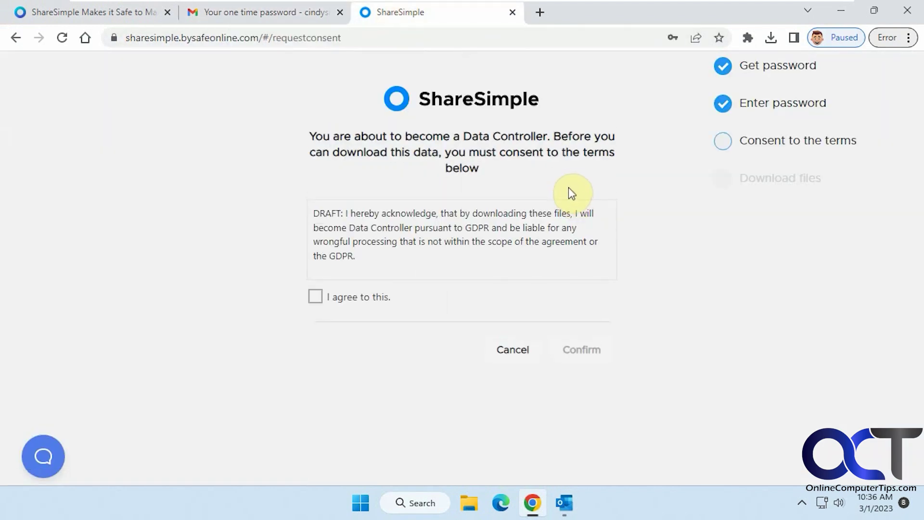
pyautogui.click(315, 297)
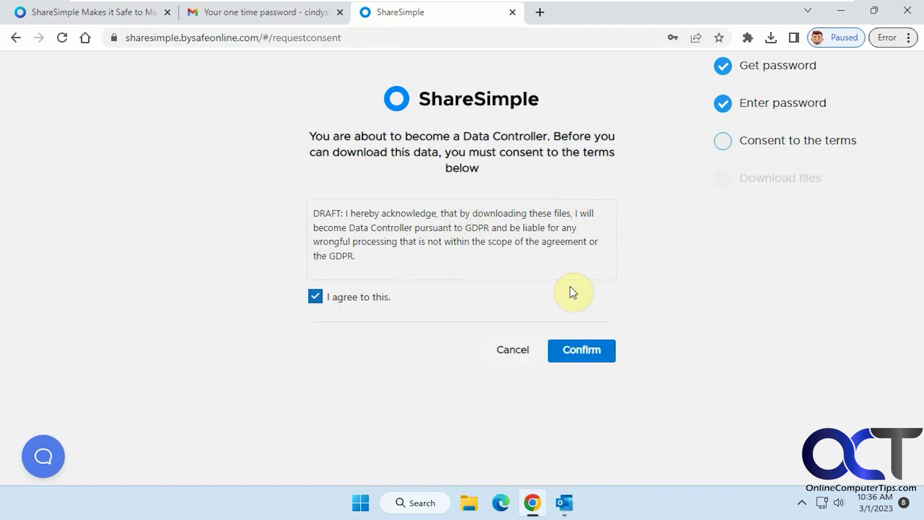
pyautogui.click(577, 346)
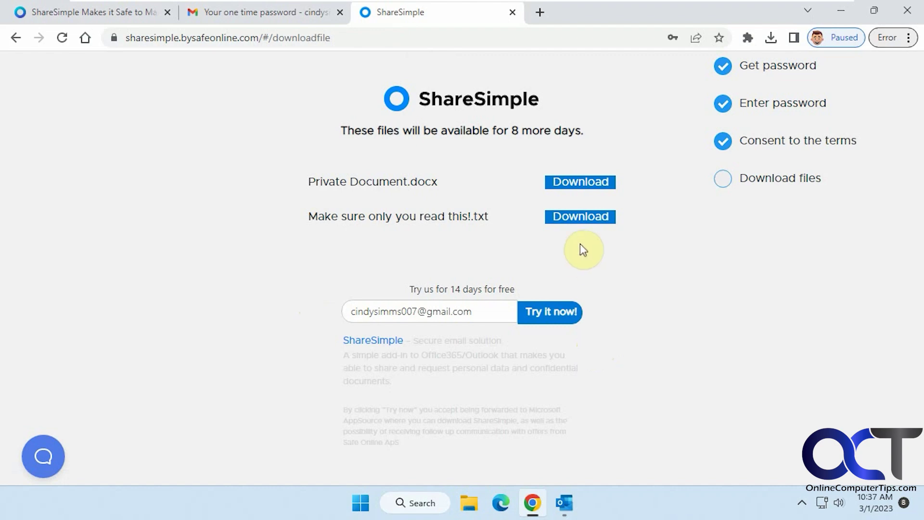
# Download Private Document.docx, check it in the Downloads folder, then return to Outlook
pyautogui.click(581, 183)
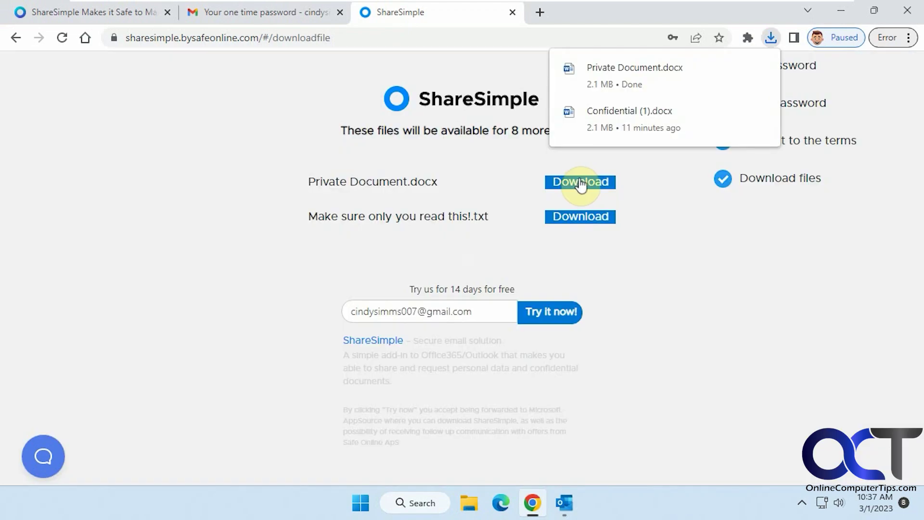
pyautogui.click(742, 71)
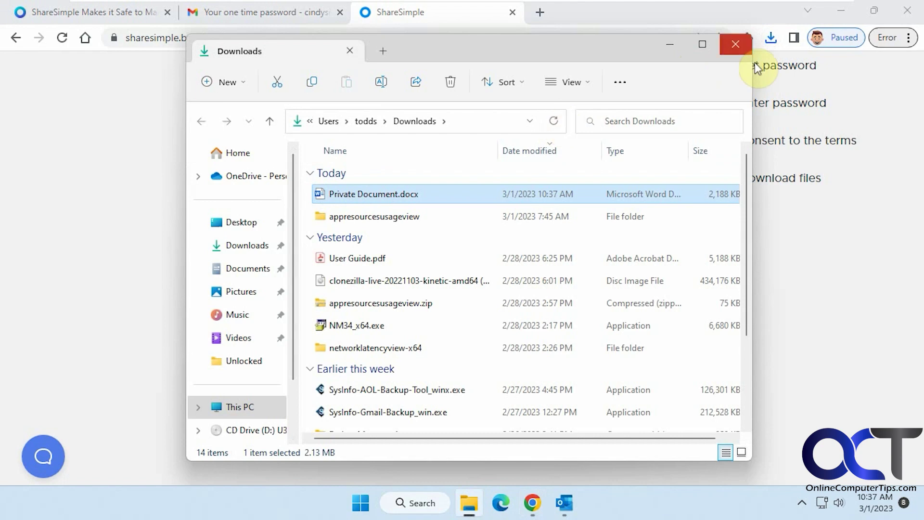
pyautogui.click(744, 44)
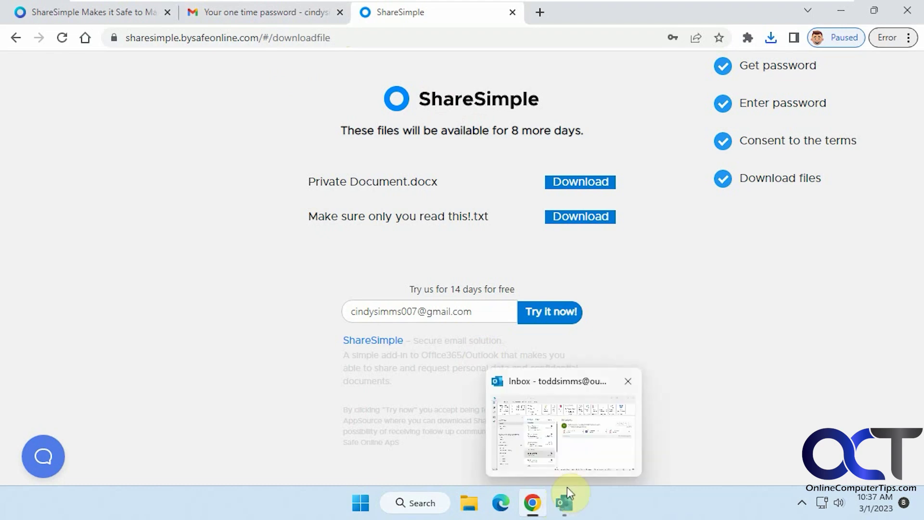
pyautogui.click(570, 433)
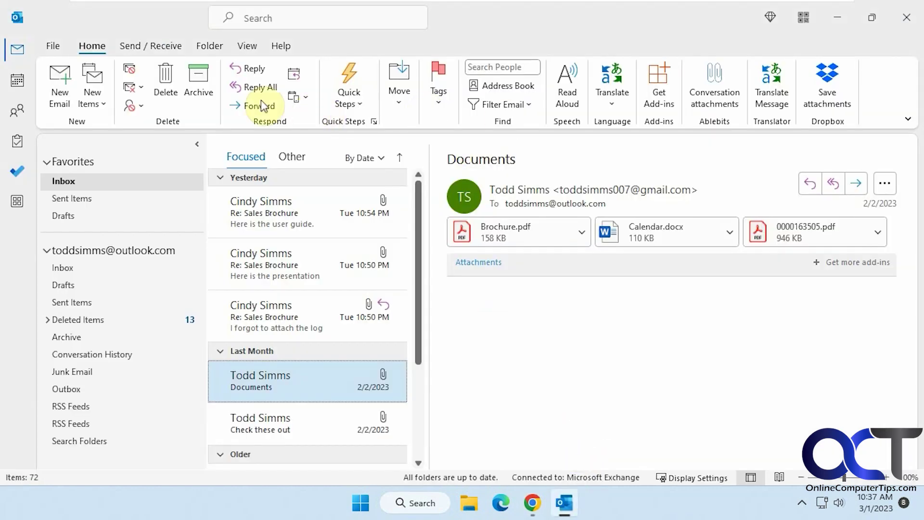
# From a new Outlook email, open the ShareSimple pane and its admin portal Users page
pyautogui.click(58, 81)
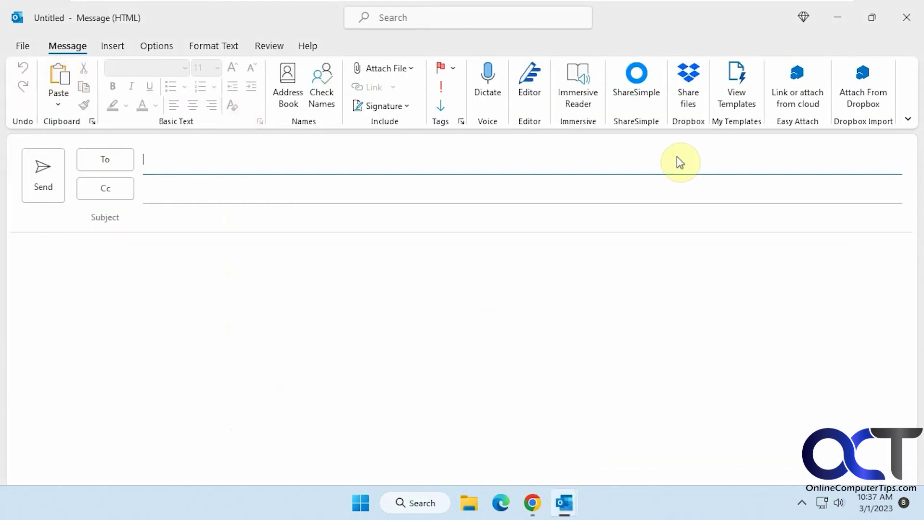
pyautogui.click(636, 87)
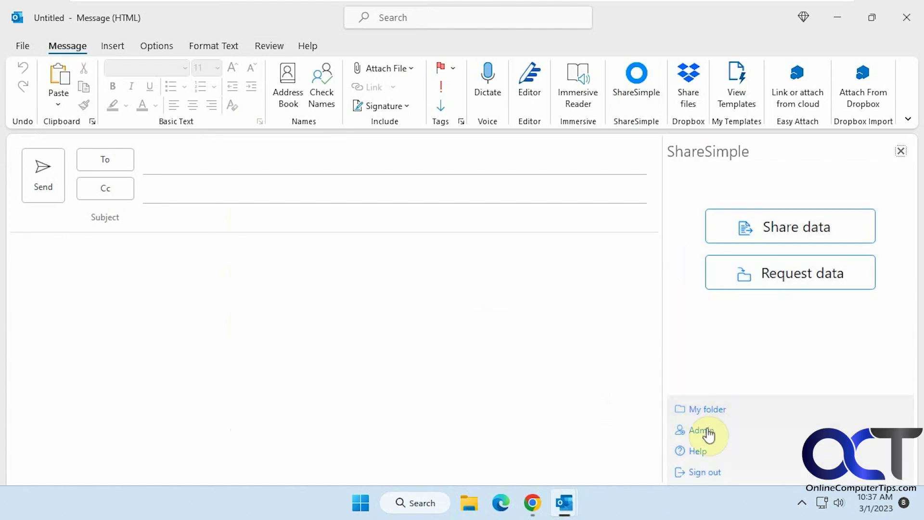
pyautogui.click(708, 431)
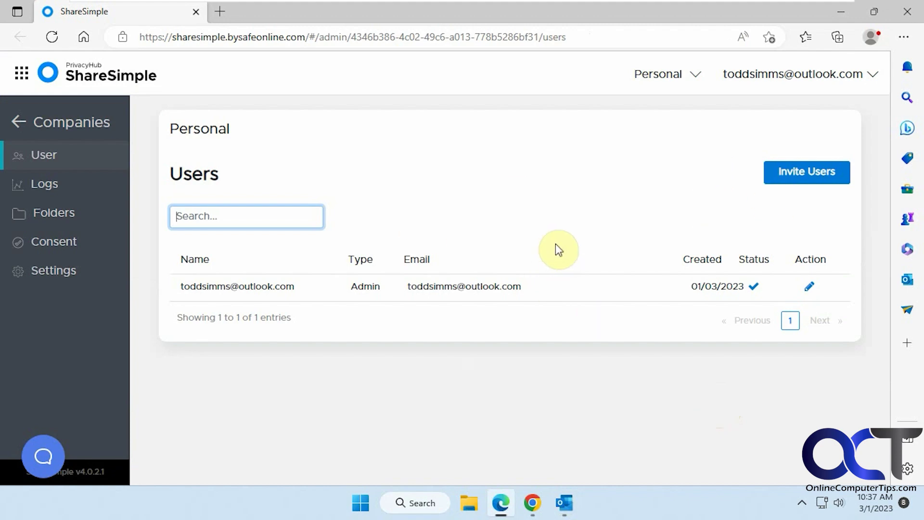
# Browse the admin portal's Logs, Folders and Consent pages, then open Settings
pyautogui.click(69, 186)
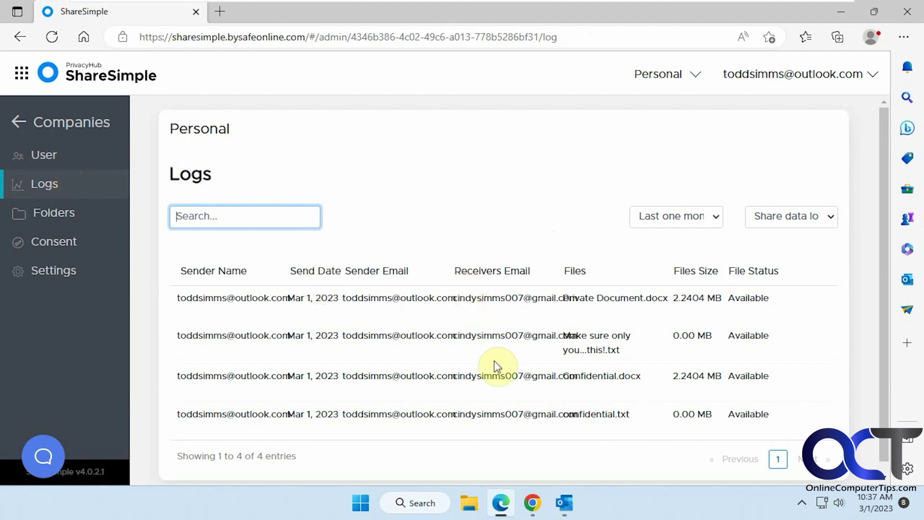
pyautogui.click(73, 214)
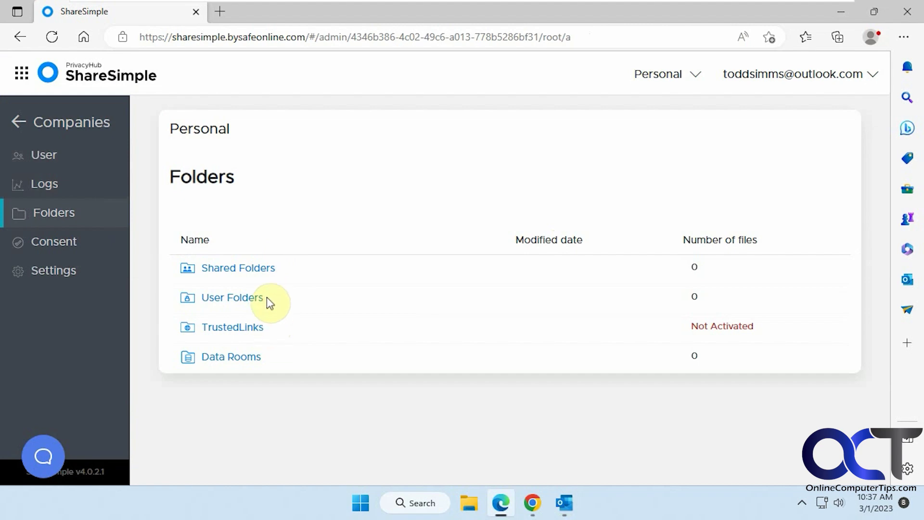
pyautogui.click(70, 244)
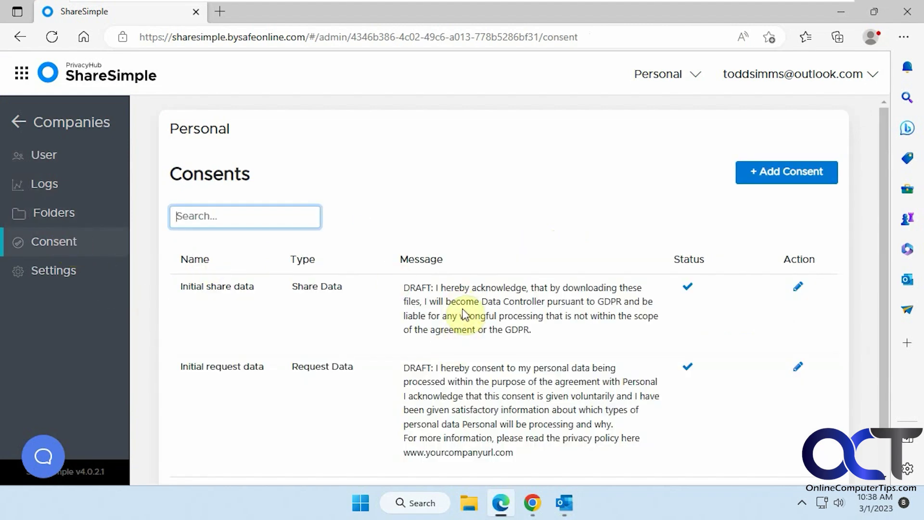
pyautogui.click(75, 272)
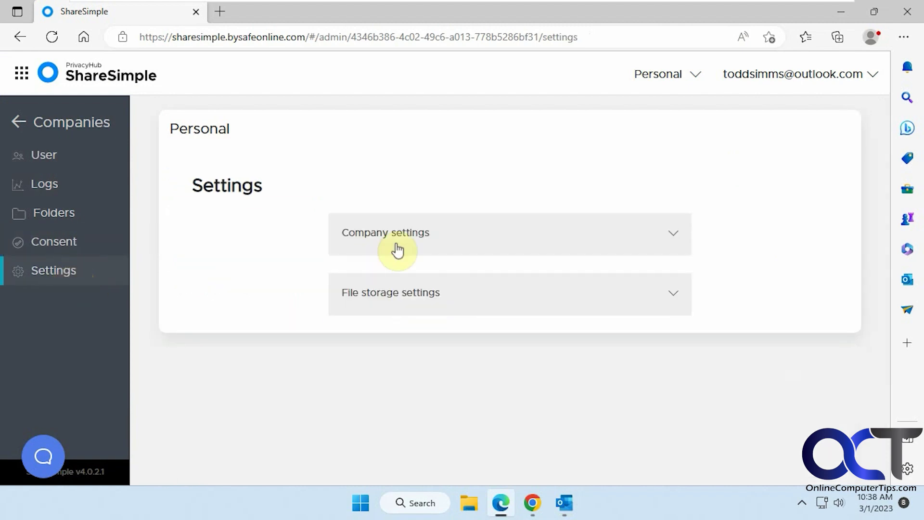
# Review file storage retention (requested files 32 days, shared files 7 days), then return to the Outlook message
pyautogui.click(470, 294)
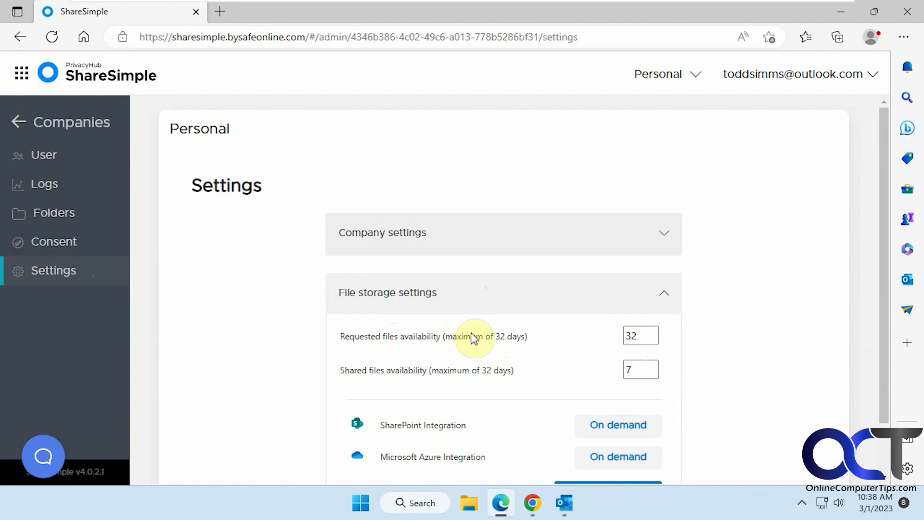
pyautogui.scroll(-1, 584, 342)
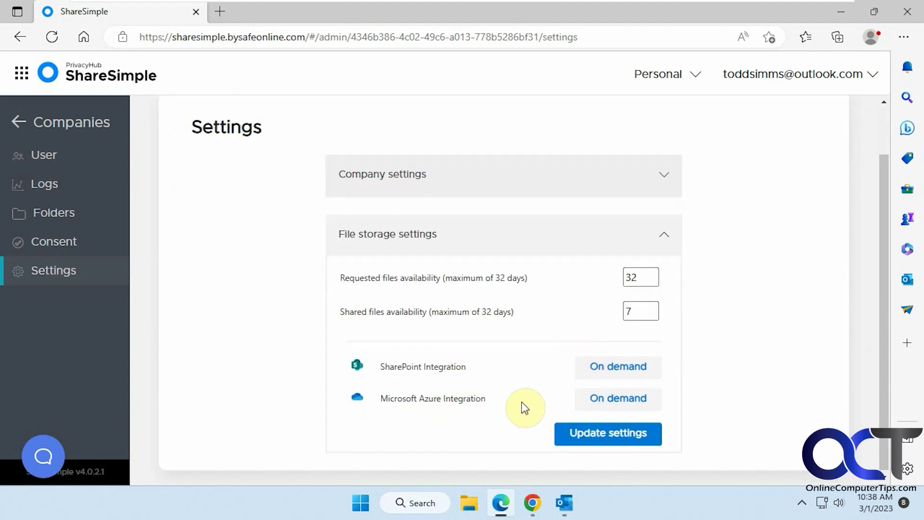
pyautogui.scroll(1, 729, 392)
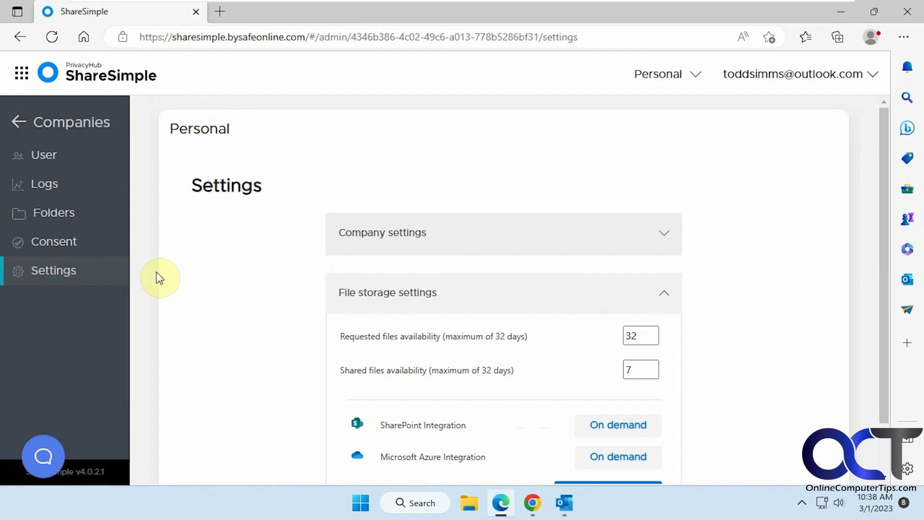
pyautogui.moveTo(564, 503)
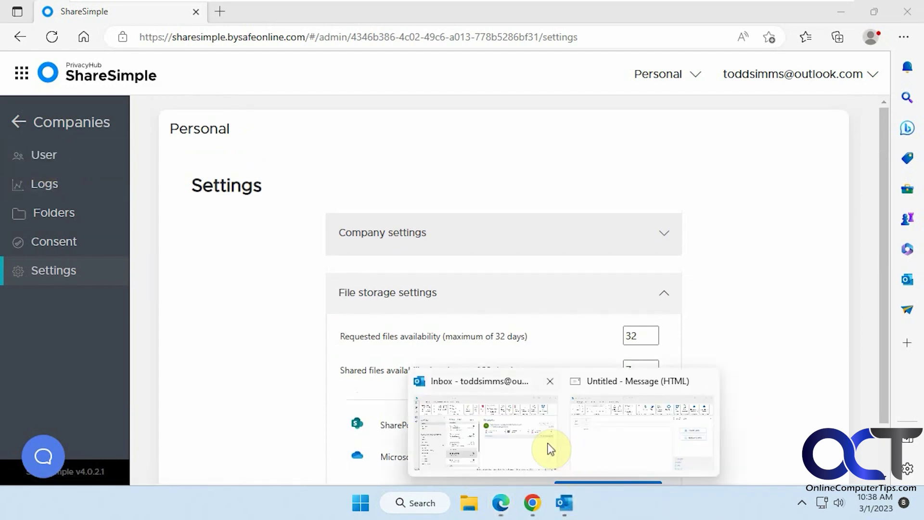
pyautogui.click(600, 447)
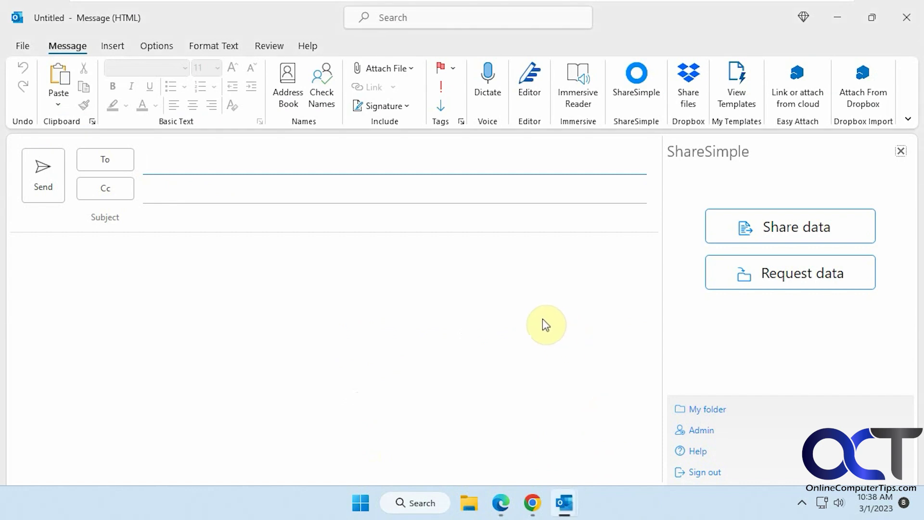